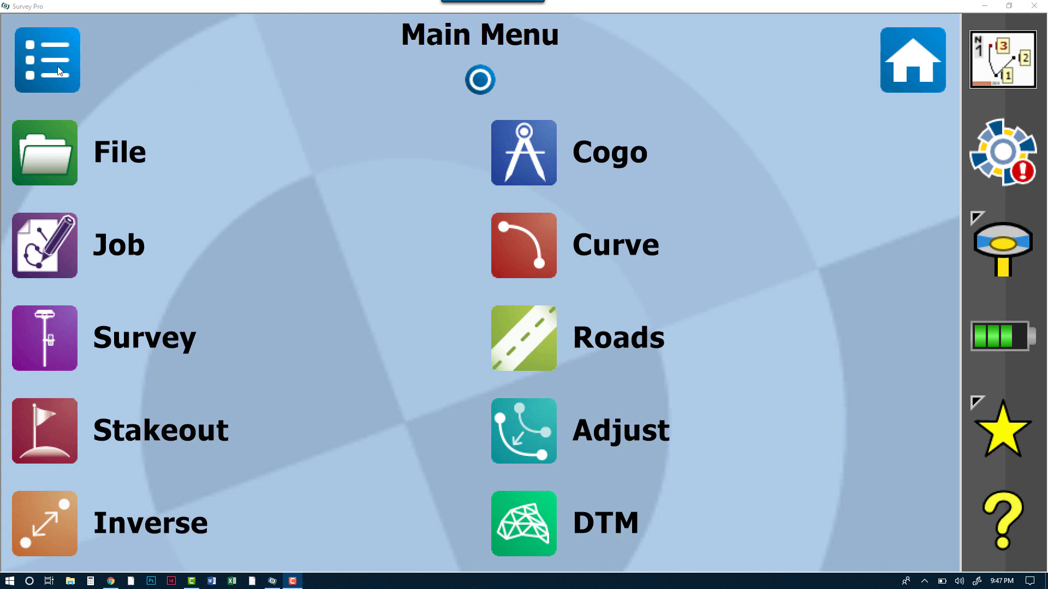
- Start a new job from File > Open / New and name it Tutorial123
{"action": "left_click", "coordinate": [120, 157]}
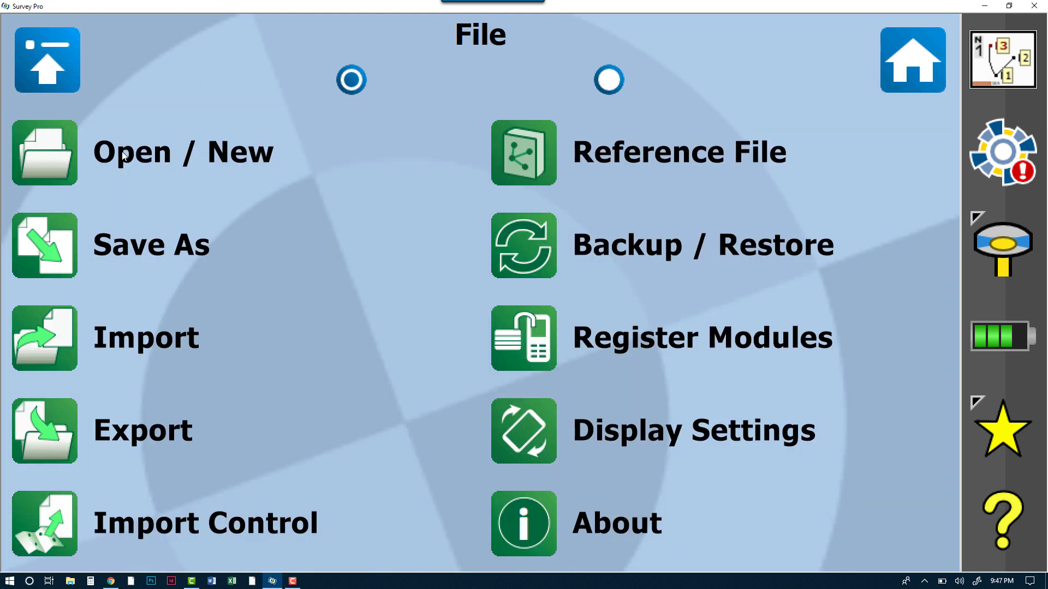
{"action": "left_click", "coordinate": [74, 60]}
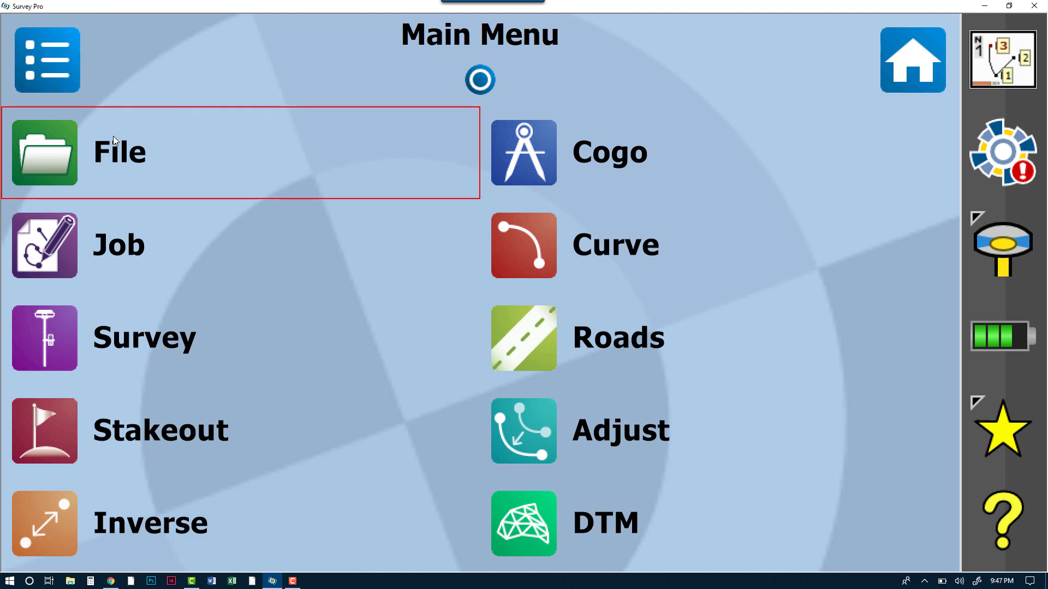
{"action": "left_click", "coordinate": [118, 152]}
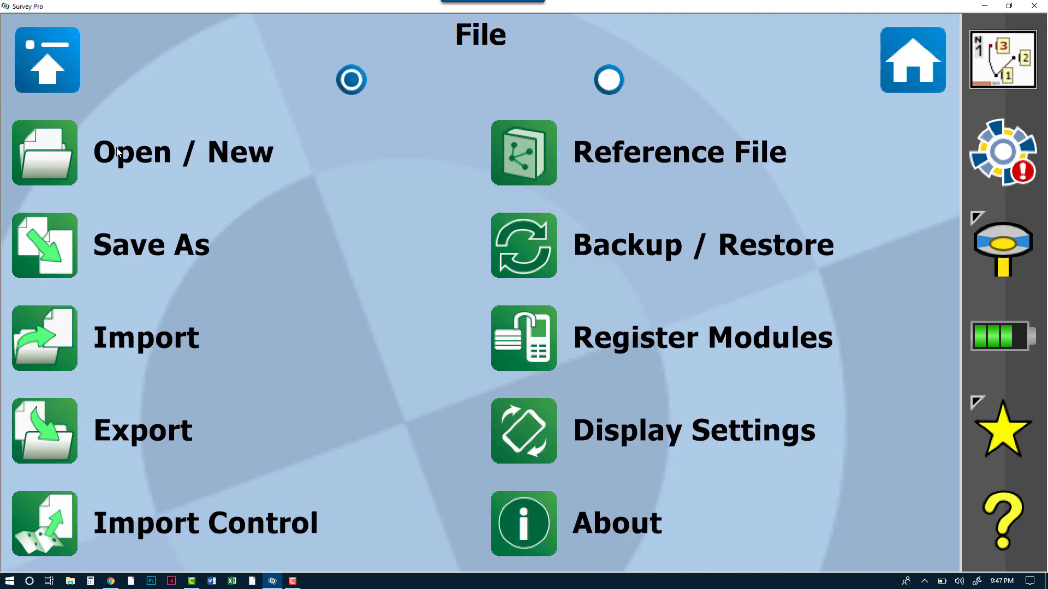
{"action": "left_click", "coordinate": [130, 160]}
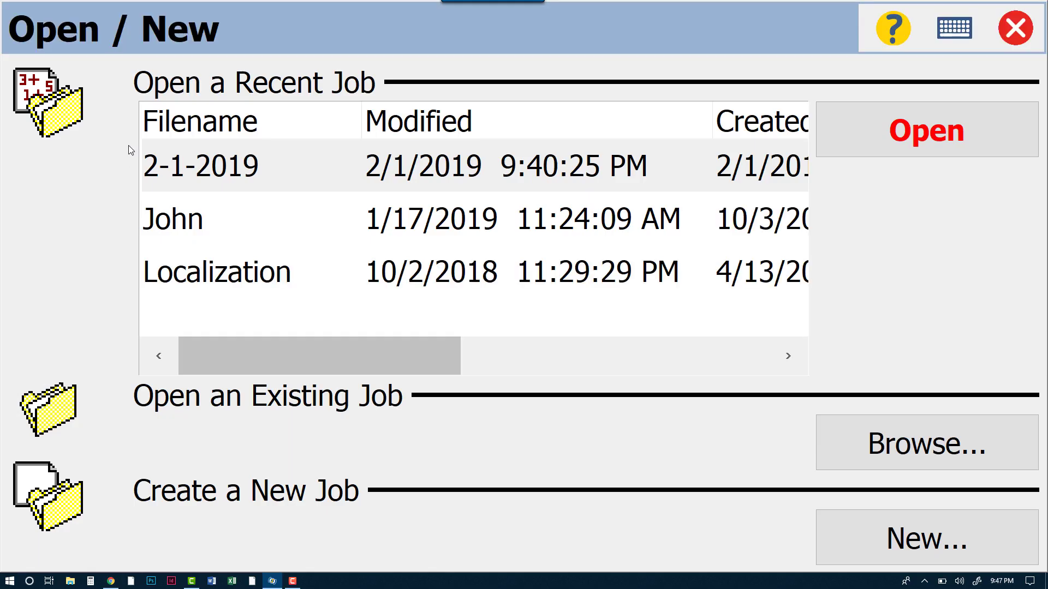
{"action": "left_click", "coordinate": [949, 541]}
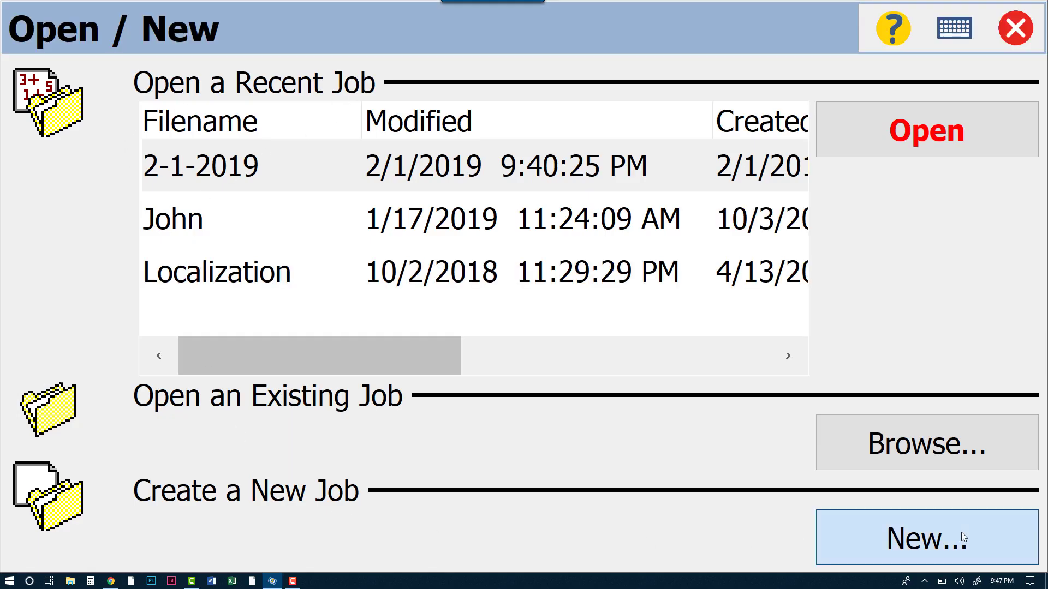
{"action": "type", "text": "Tutp"}
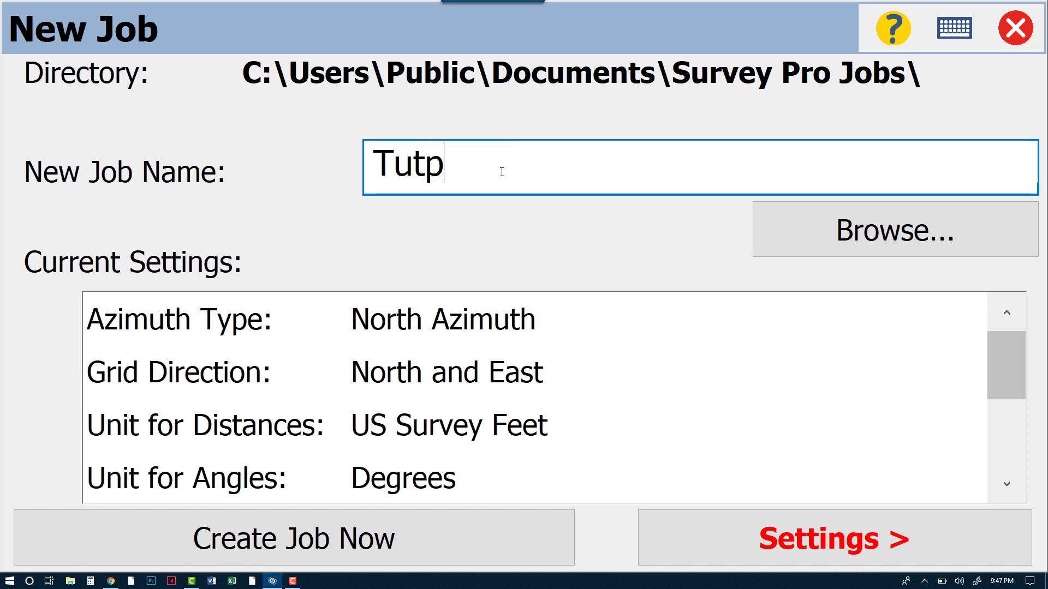
{"action": "key", "text": "BackSpace"}
{"action": "type", "text": "orial"}
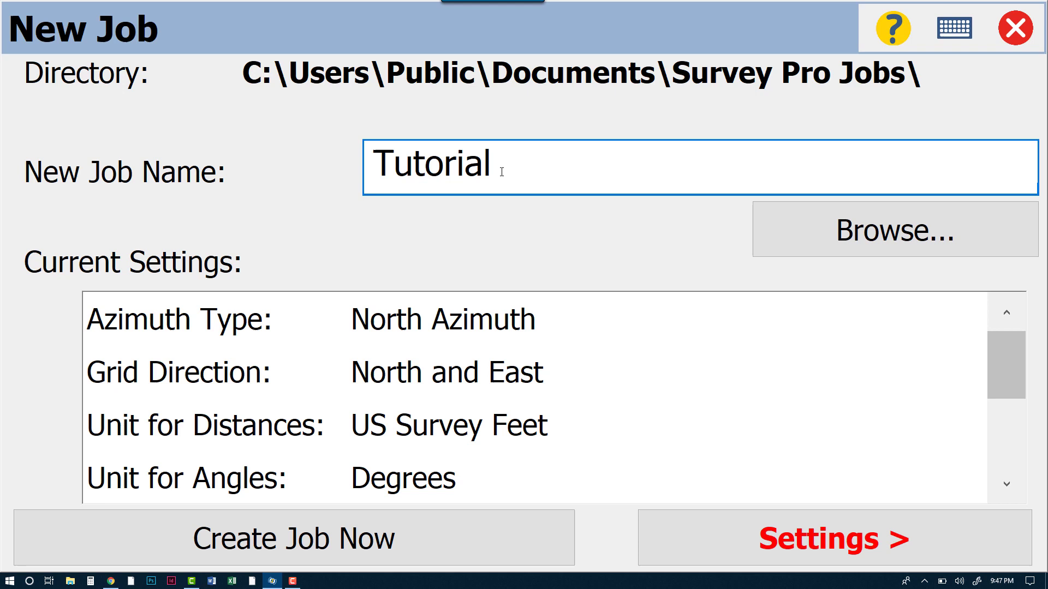
{"action": "type", "text": "123"}
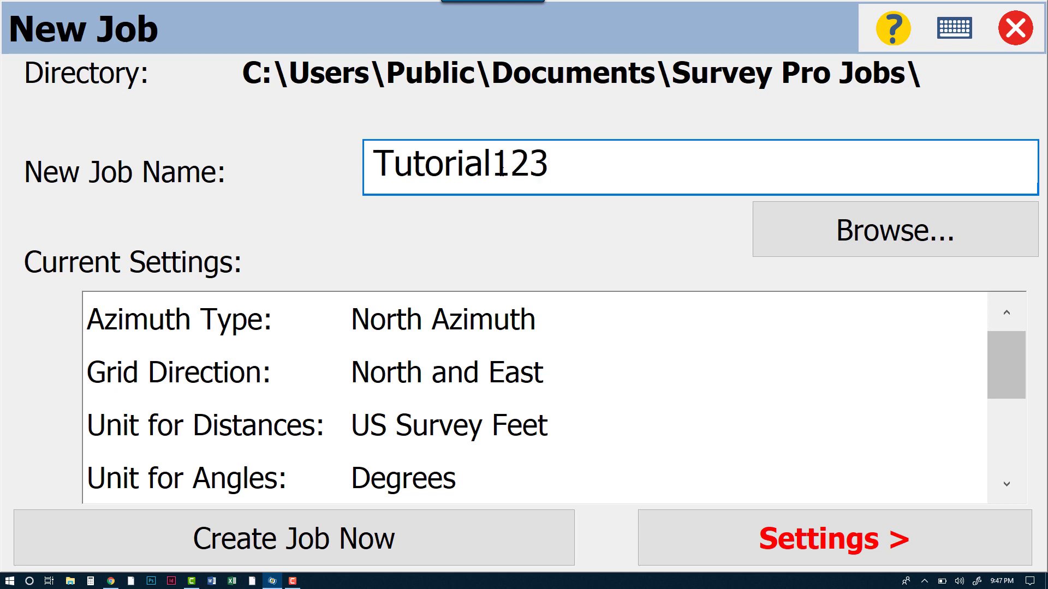
- Keep North Azimuth, US Survey Feet and Degrees units and continue to the control file page
{"action": "left_click", "coordinate": [844, 539]}
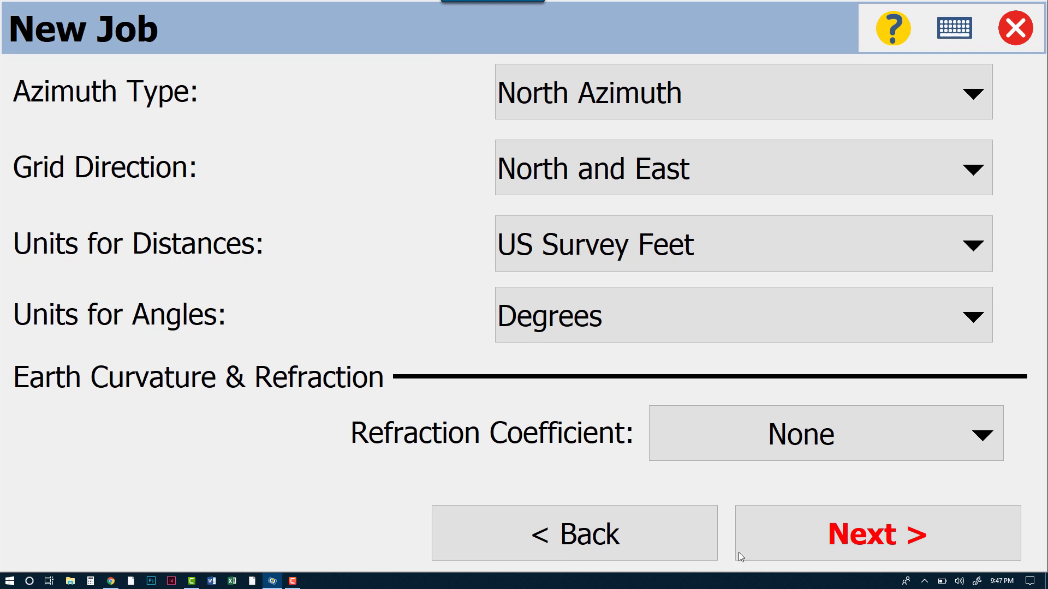
{"action": "left_click", "coordinate": [624, 545]}
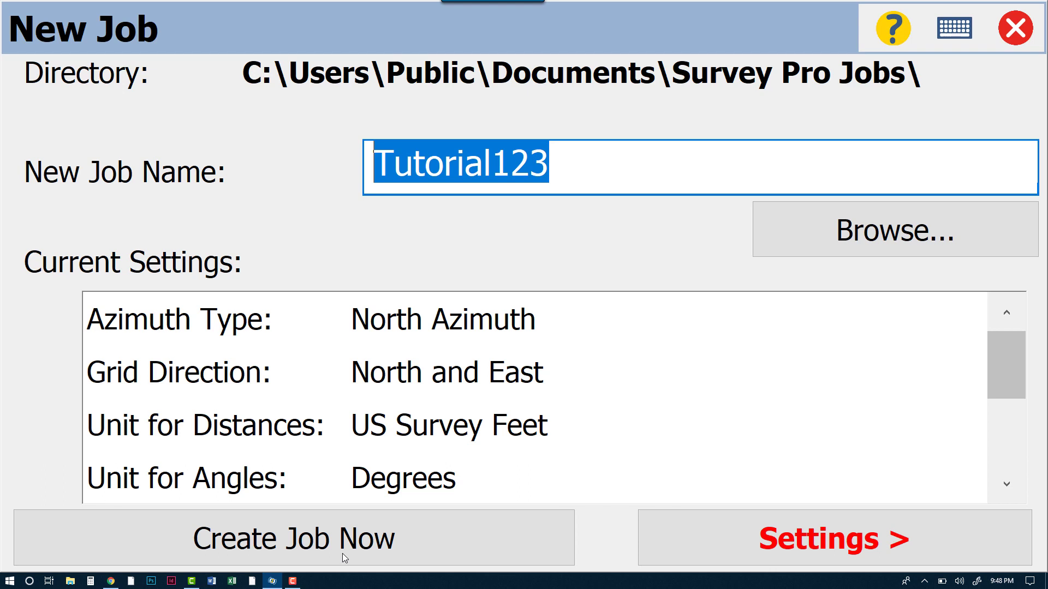
{"action": "left_click", "coordinate": [768, 542]}
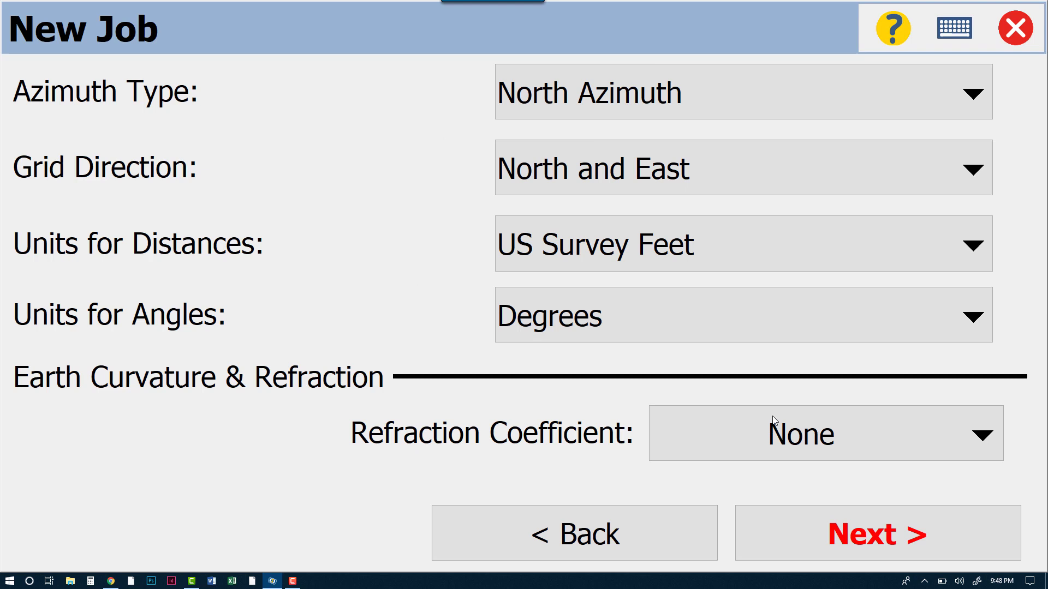
{"action": "left_click", "coordinate": [891, 540]}
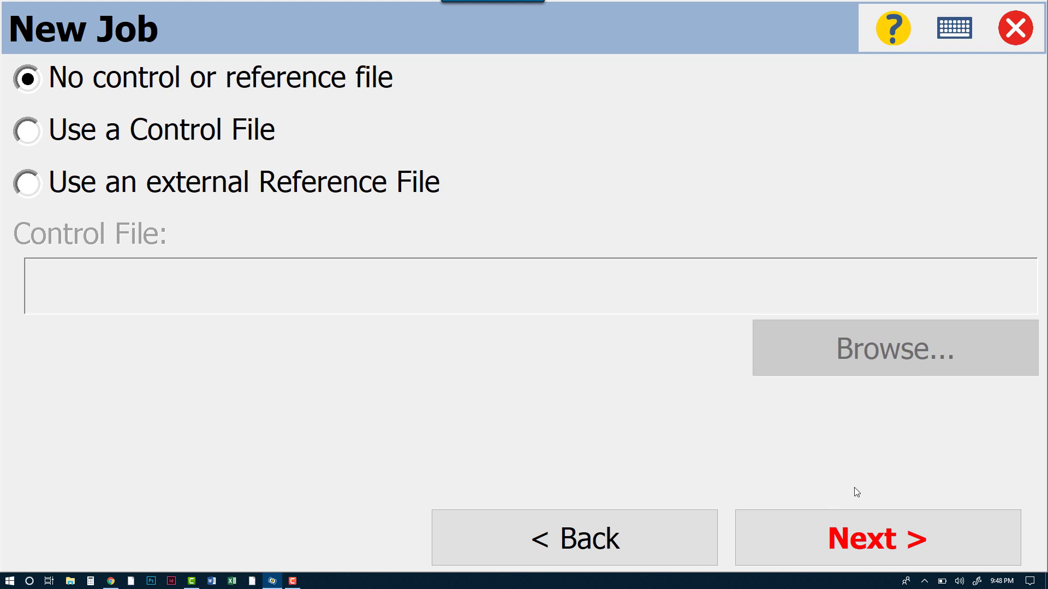
- Skip the control file and coordinate system pages to reach first point 1 (5000, 5000, 100, Start)
{"action": "left_click", "coordinate": [884, 546]}
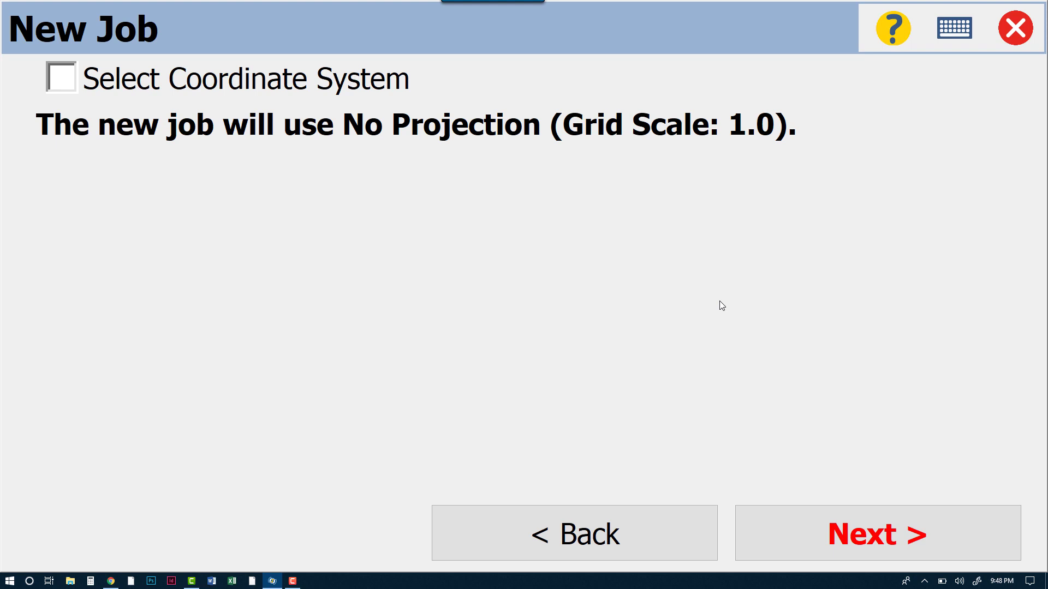
{"action": "left_click", "coordinate": [857, 523]}
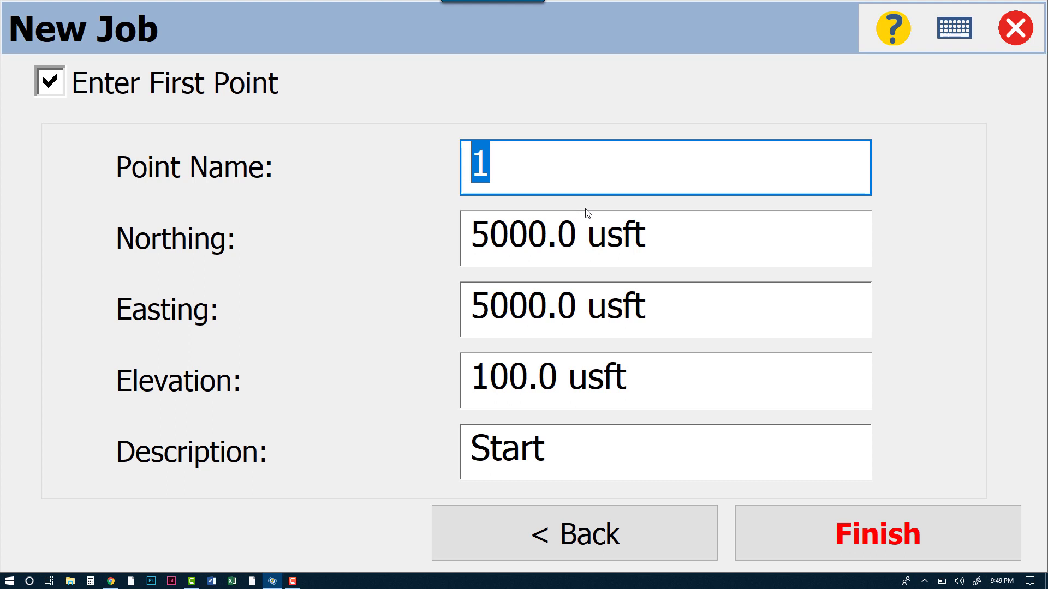
- Finish creating Tutorial123 and change the instrument mode from optical to GNSS
{"action": "left_click", "coordinate": [920, 530]}
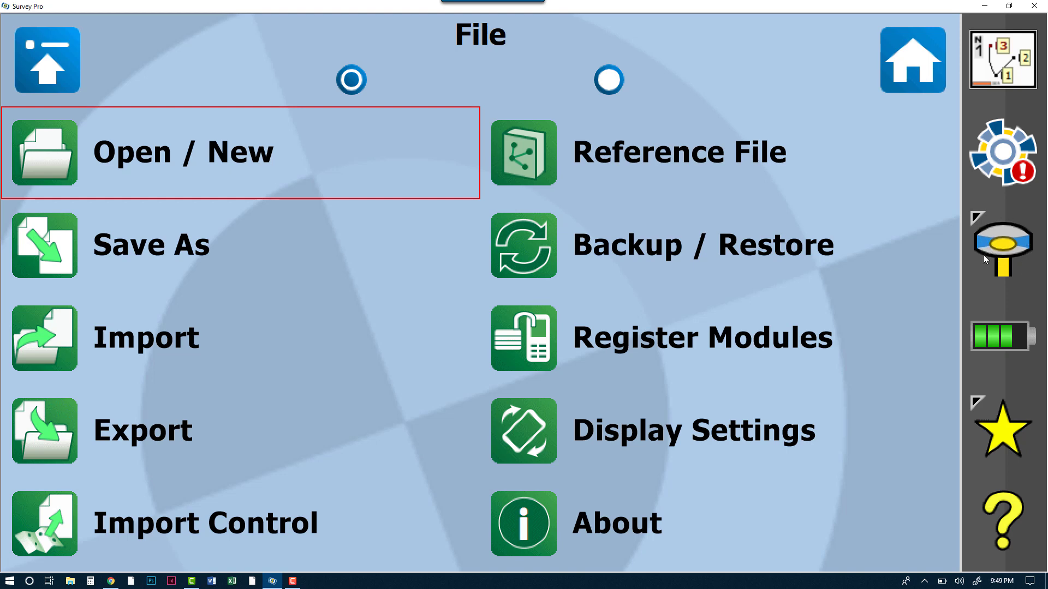
{"action": "left_click", "coordinate": [1008, 235]}
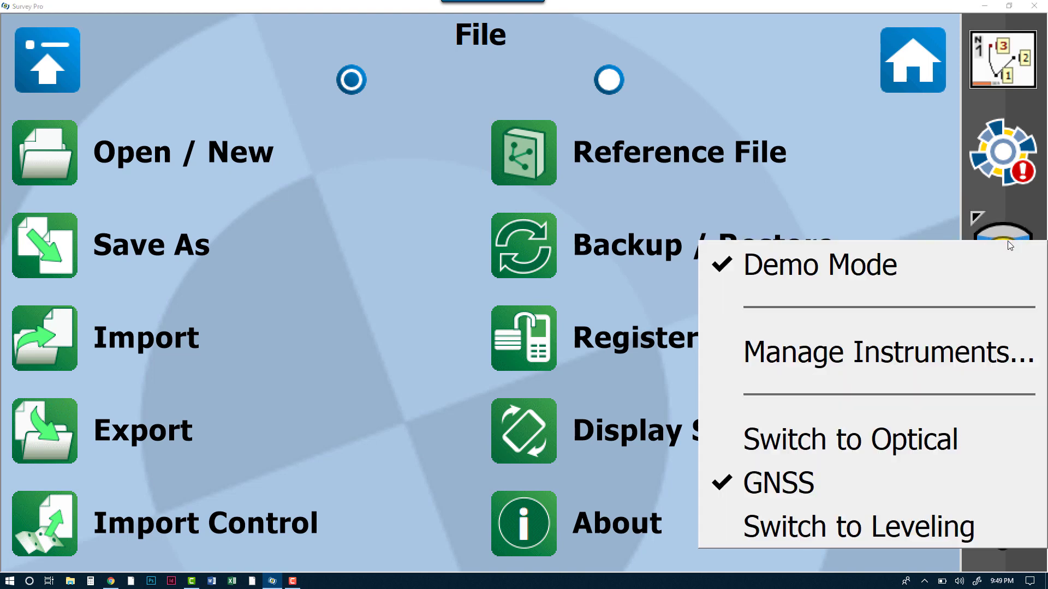
{"action": "left_click", "coordinate": [857, 435]}
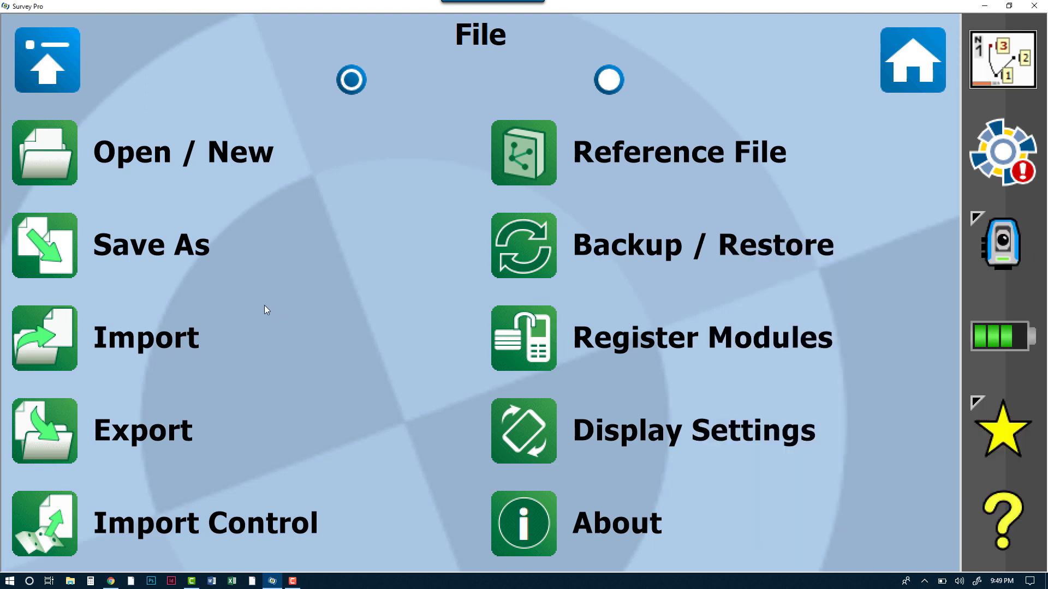
{"action": "left_click", "coordinate": [1005, 242]}
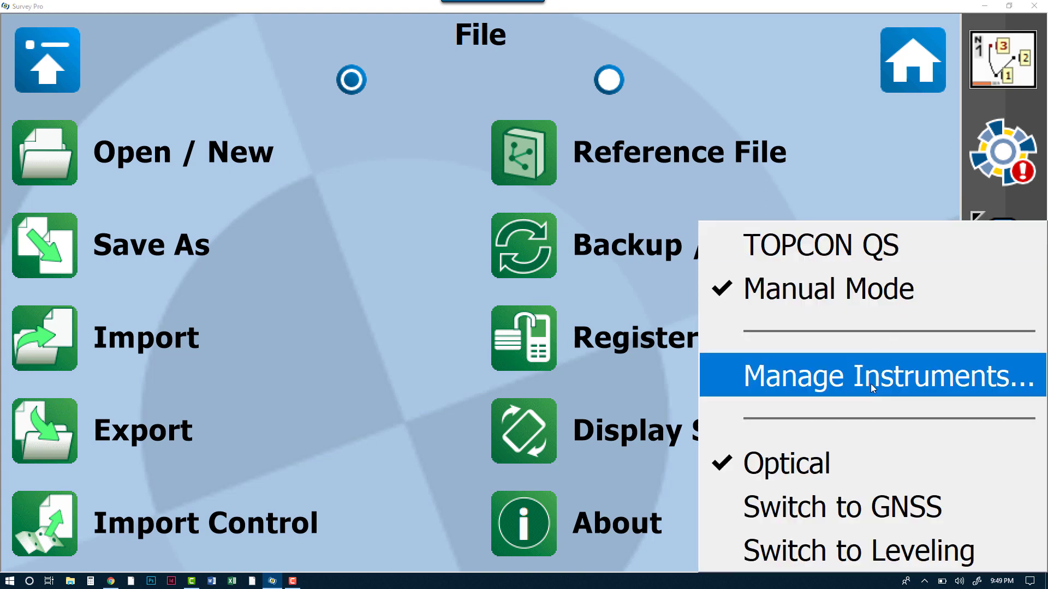
{"action": "left_click", "coordinate": [869, 505]}
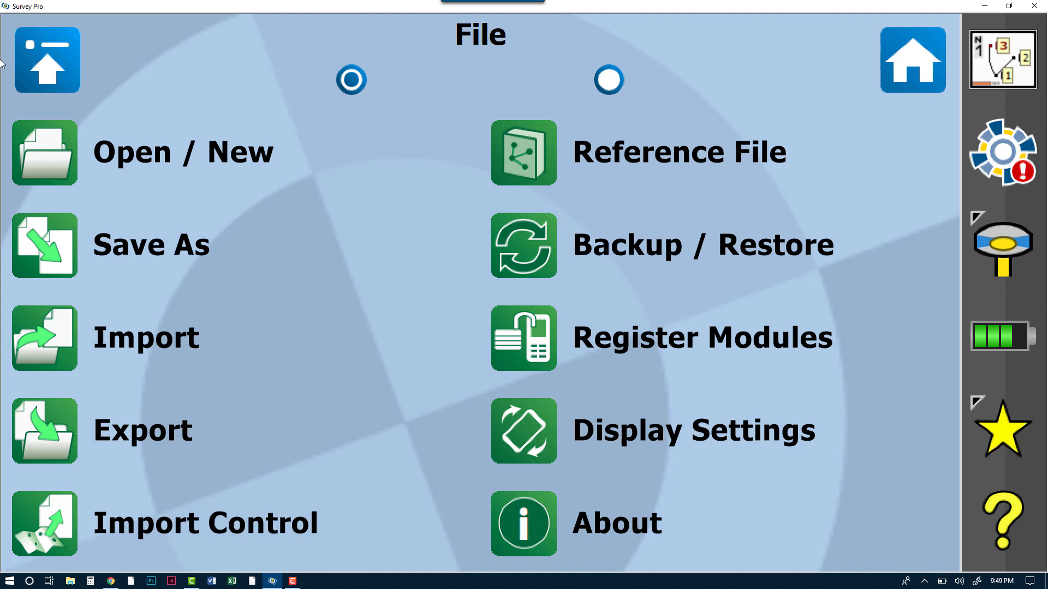
- Begin Start Survey using the Demo Network Rover receiver profile
{"action": "left_click", "coordinate": [54, 42]}
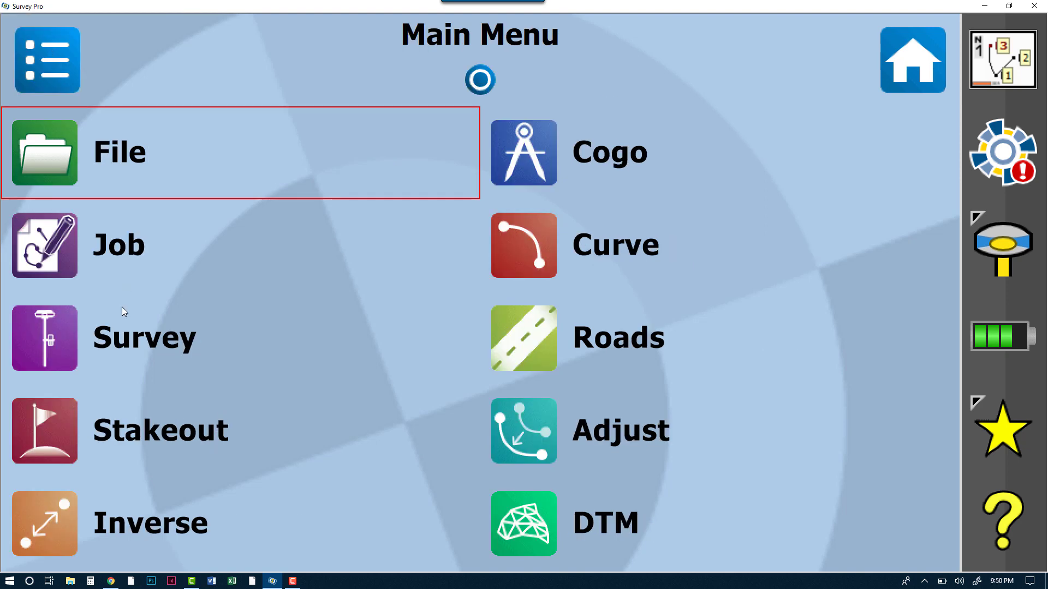
{"action": "left_click", "coordinate": [154, 338]}
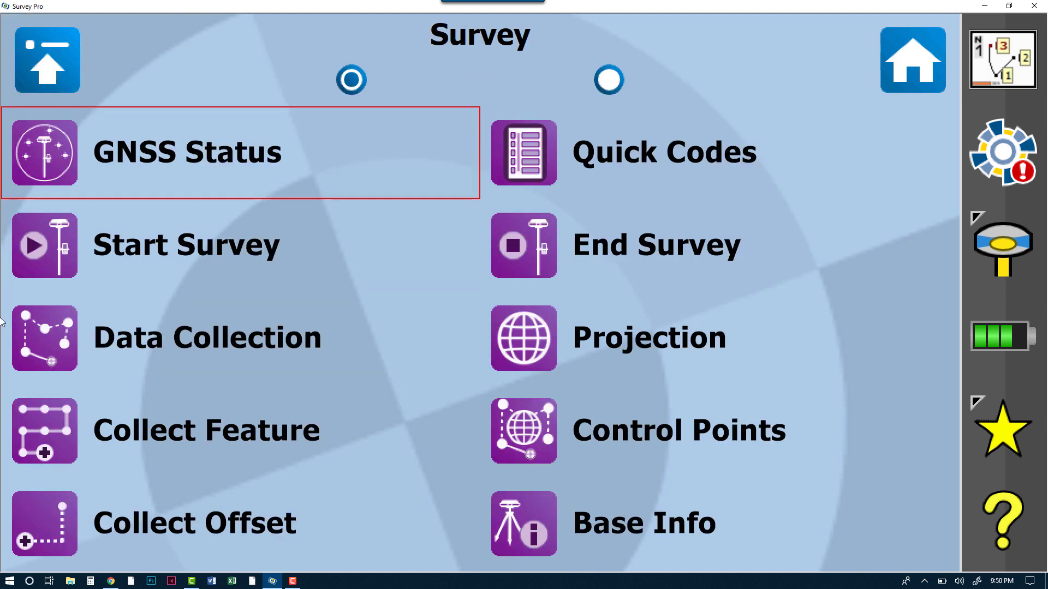
{"action": "left_click", "coordinate": [210, 245]}
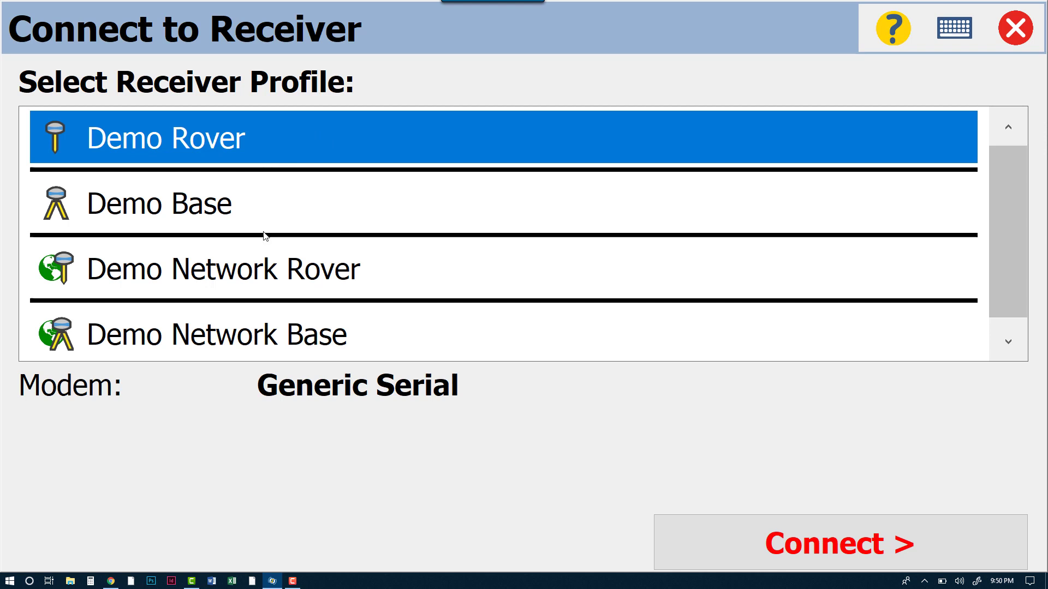
{"action": "left_click", "coordinate": [271, 261]}
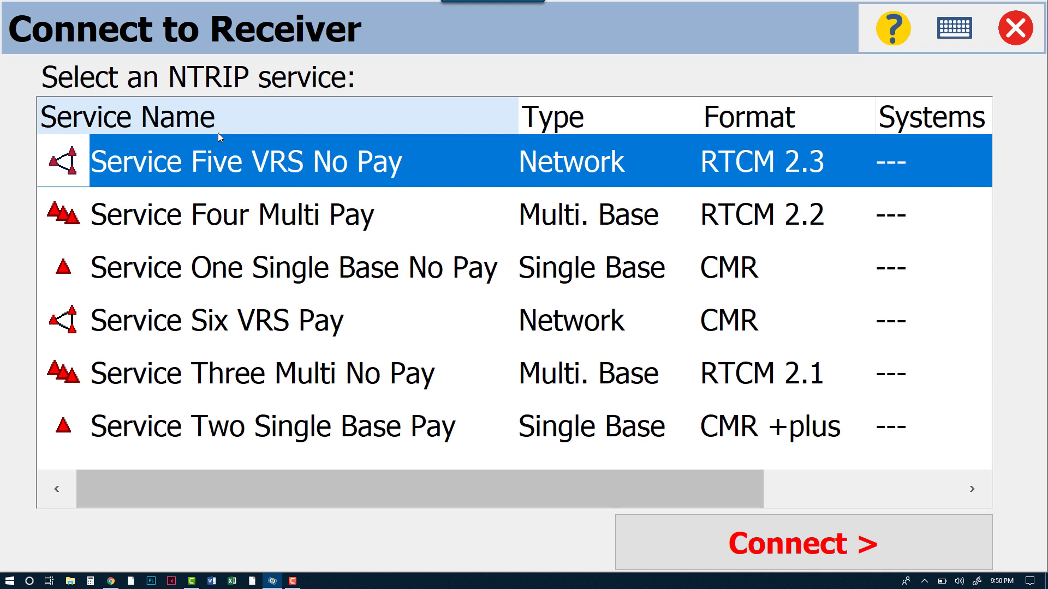
- Connect through the Service Five VRS No Pay NTRIP service
{"action": "left_click", "coordinate": [819, 549]}
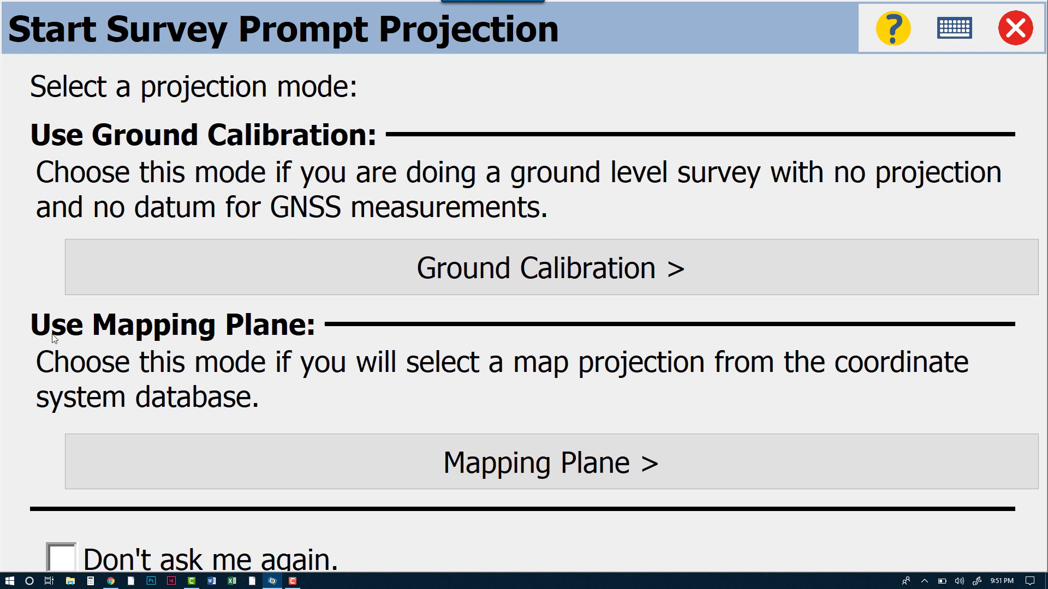
- Turn on Don't ask me again for the Start Survey projection prompt
{"action": "left_click", "coordinate": [65, 557]}
- Re-enable the projection prompt, choose Ground Calibration, and accept the GEOID12B (Conus) geoid model
{"action": "left_click", "coordinate": [63, 555]}
{"action": "left_click", "coordinate": [526, 274]}
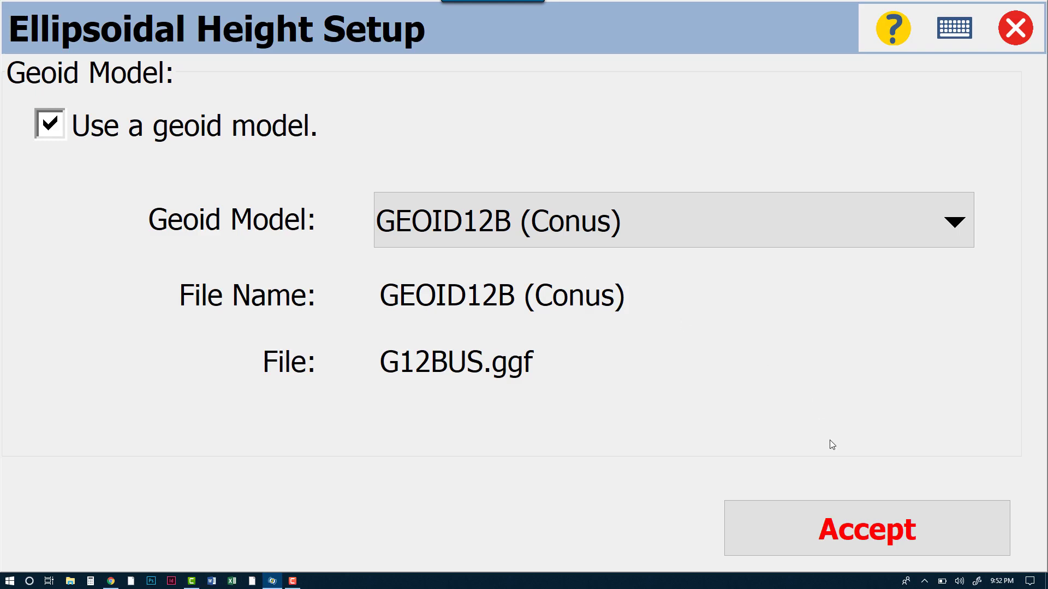
{"action": "left_click", "coordinate": [887, 522]}
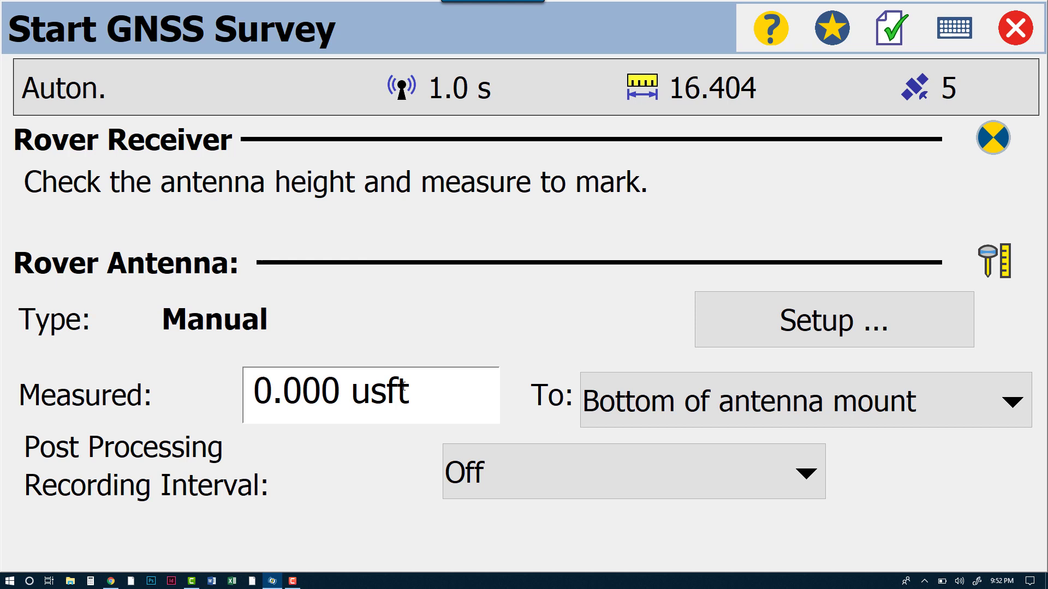
- Set the rover antenna measured height to 2m and continue to base setup
{"action": "left_click", "coordinate": [454, 388]}
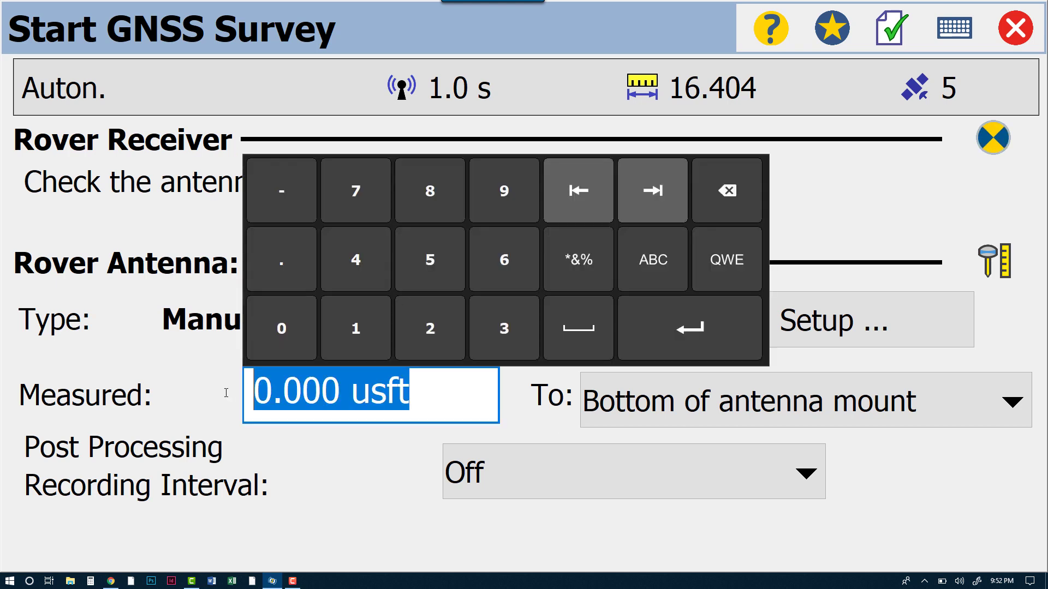
{"action": "type", "text": "2m"}
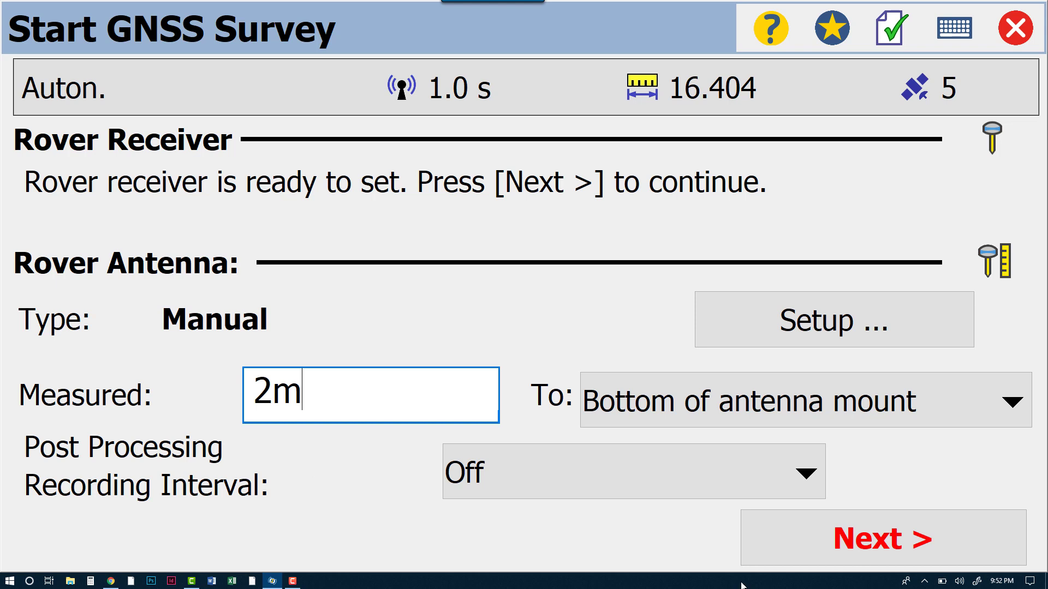
{"action": "left_click", "coordinate": [901, 542]}
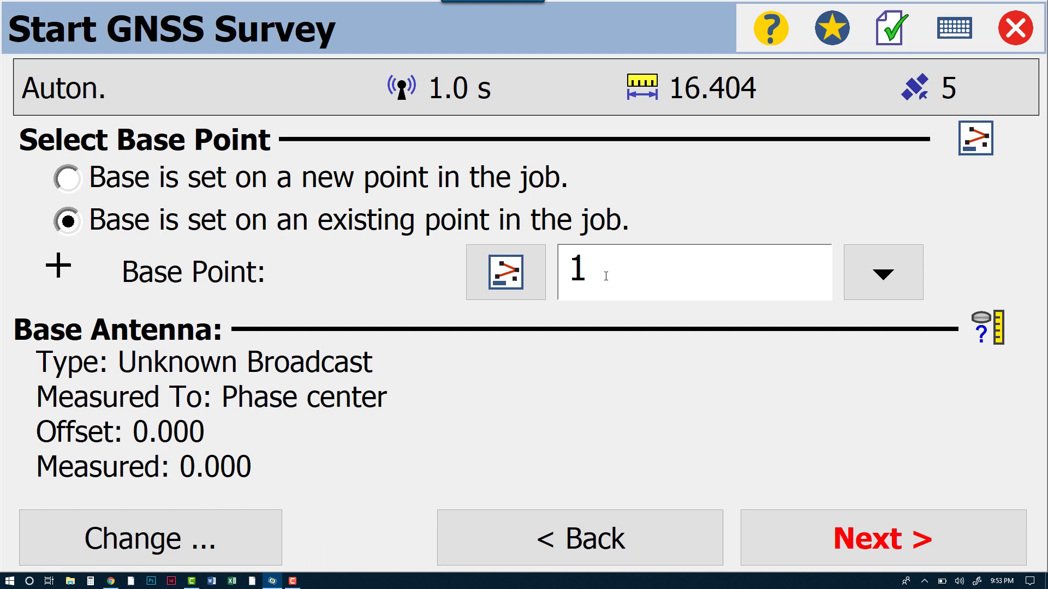
- Set the base on existing point 1, saving geodetic point 1_GNSS described as Base Setup
{"action": "left_click", "coordinate": [898, 546]}
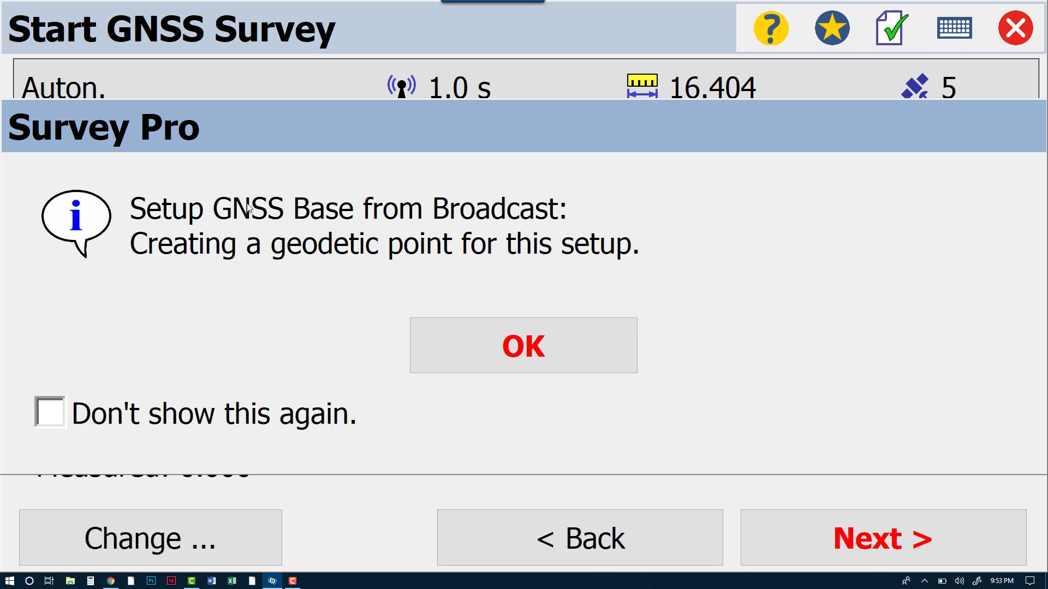
{"action": "left_click", "coordinate": [480, 344]}
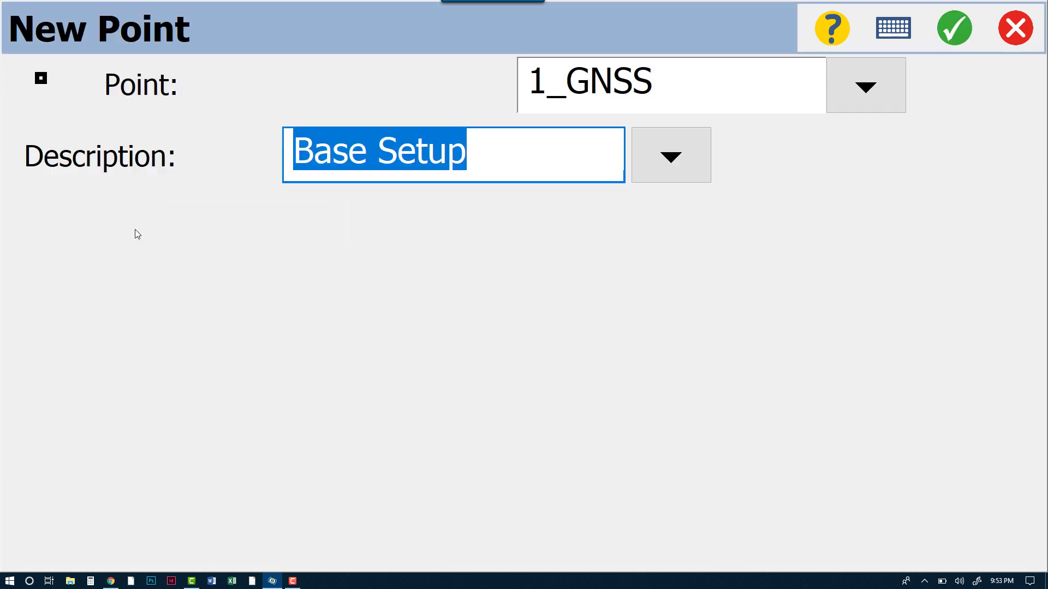
{"action": "left_click", "coordinate": [955, 28]}
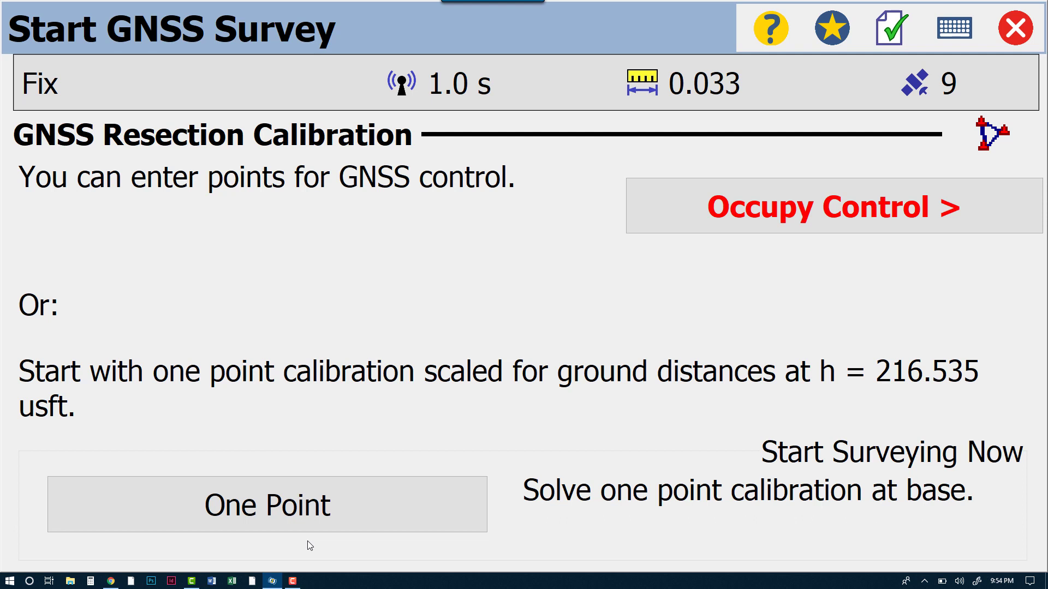
- Solve the one-point ground calibration at base point 1, then go to Data Collection to store point 2
{"action": "left_click", "coordinate": [273, 498]}
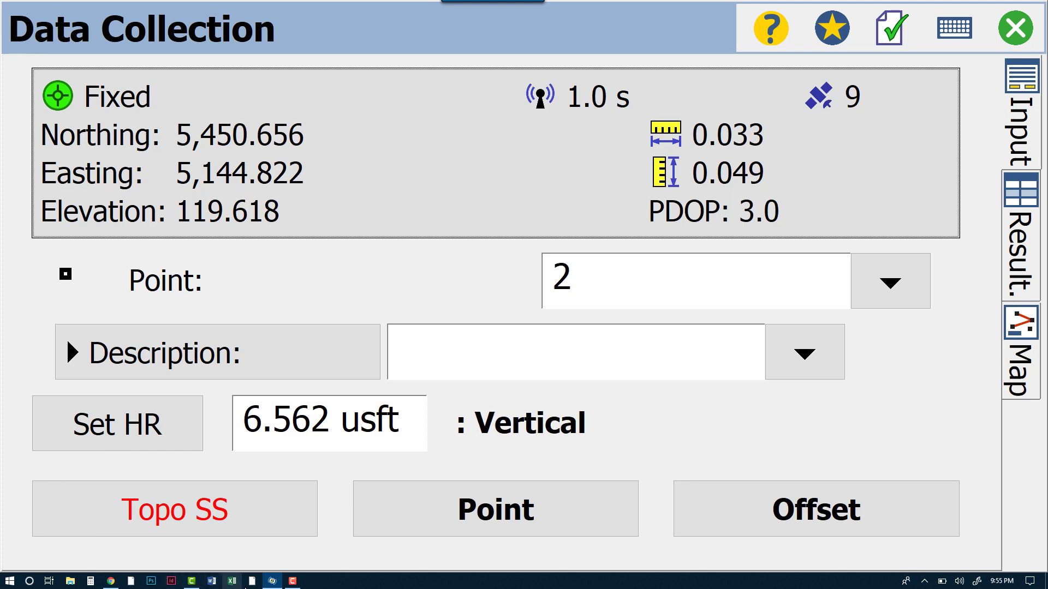
{"action": "left_click", "coordinate": [291, 582]}
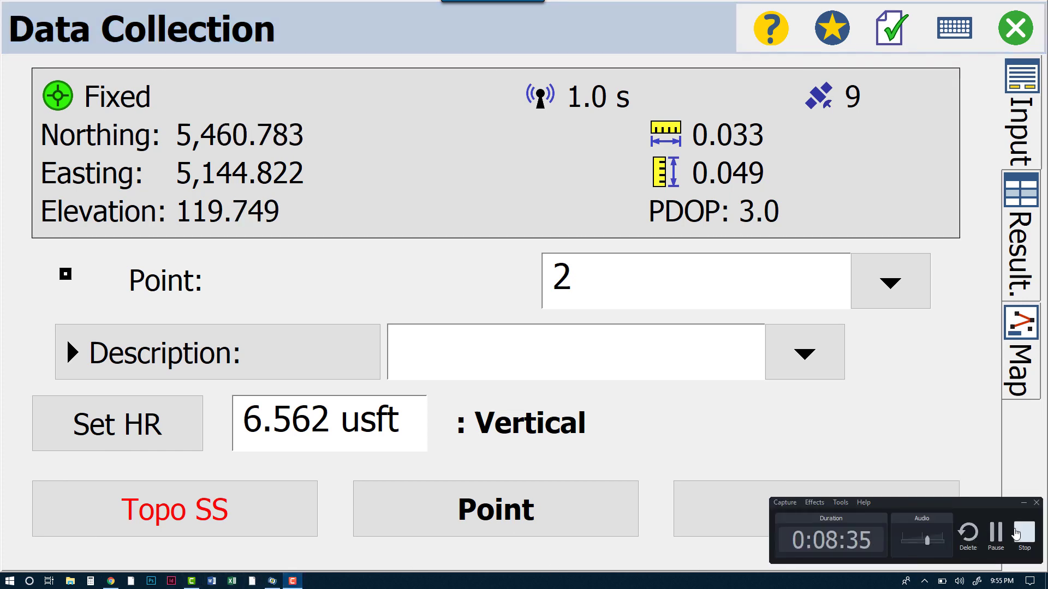